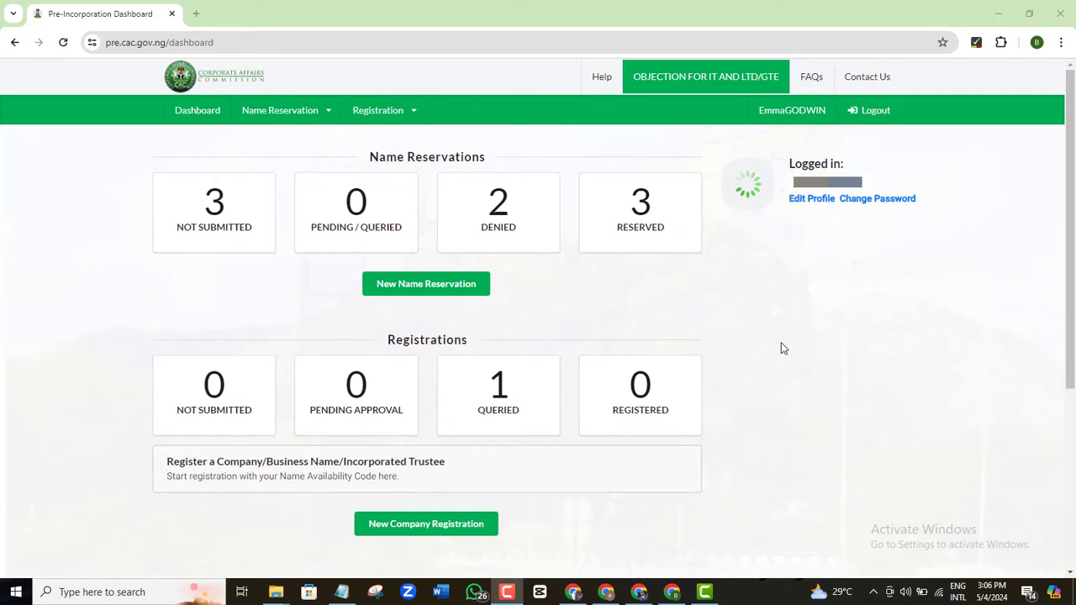
Open the queried registrations and view the query history of BIJO KADUNA MAIN /BSSCL
left_click(503, 417)
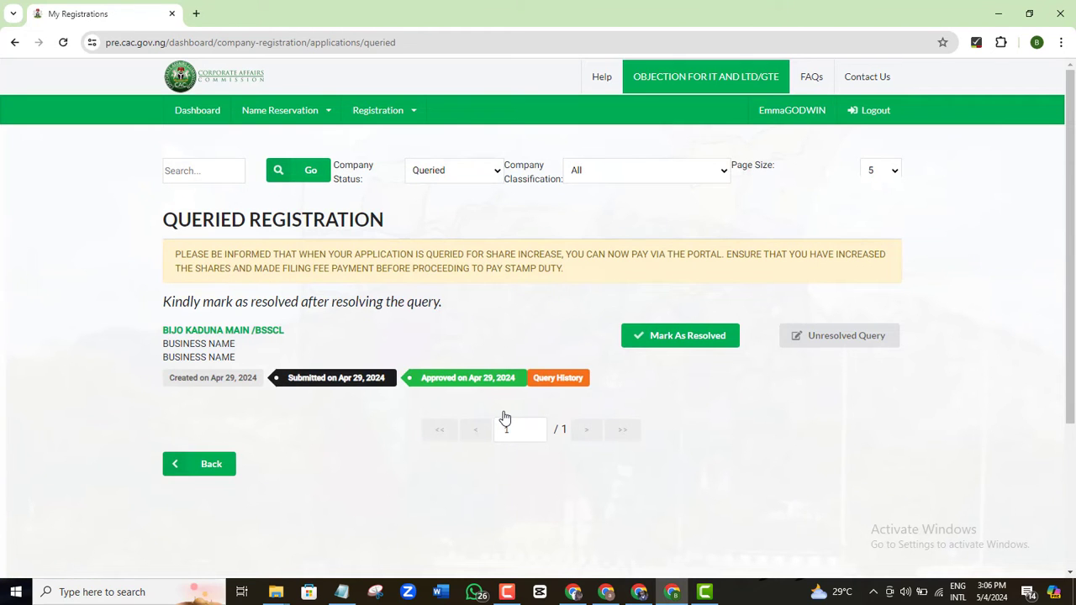
left_click(560, 380)
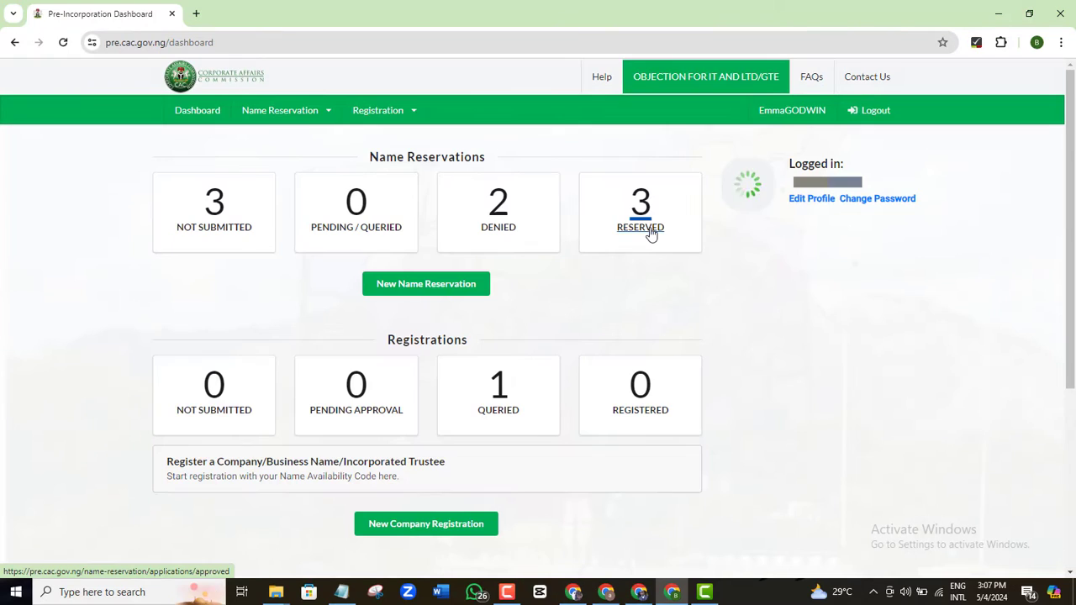
Open the approval note of the reserved name BIJO KADUNA MAIN /BSSCL and locate its availability code
left_click(652, 235)
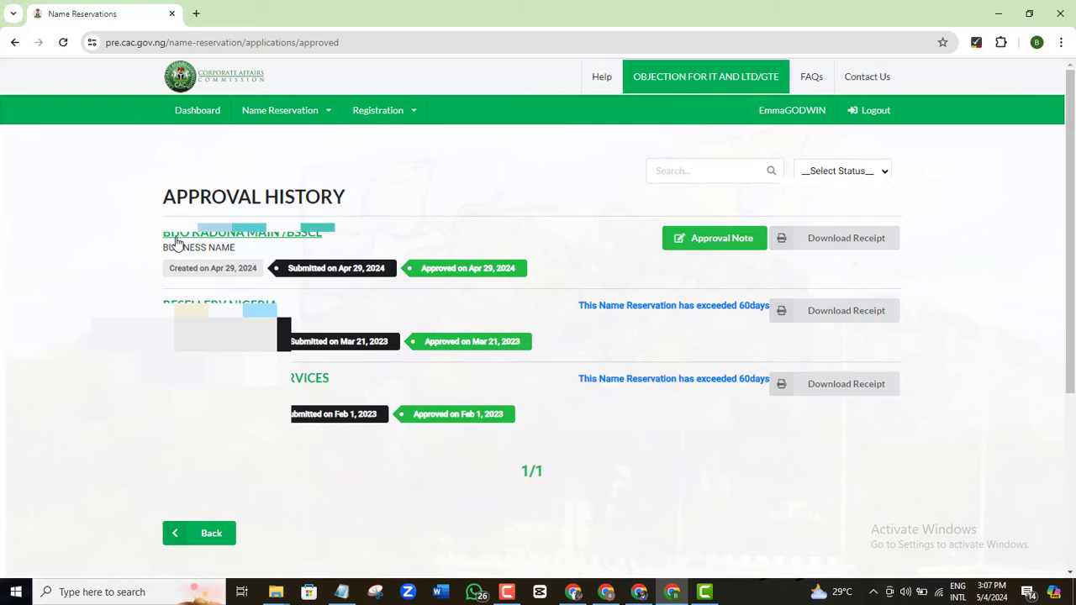
left_click(733, 240)
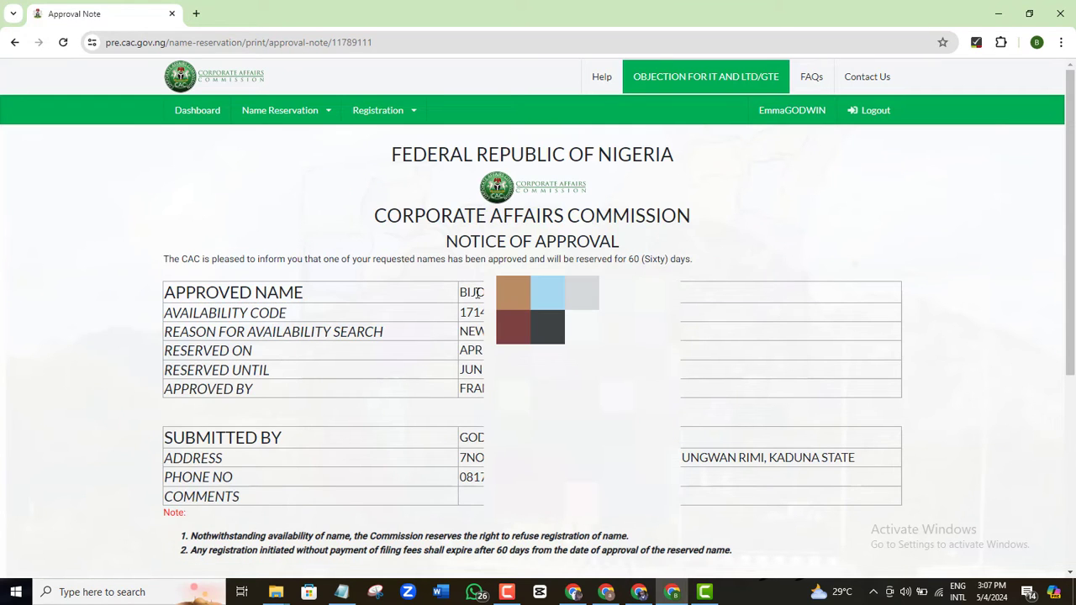
double_click(460, 311)
Switch to Notepad and check the noted new name and old name of the business
key("alt+Tab")
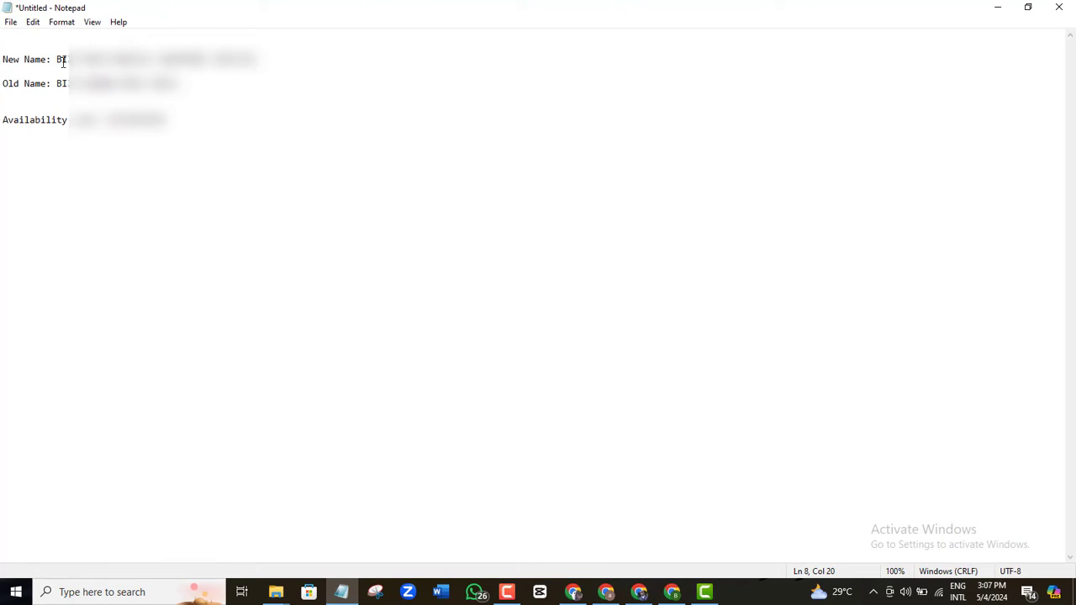
left_click_drag(57, 59, 256, 59)
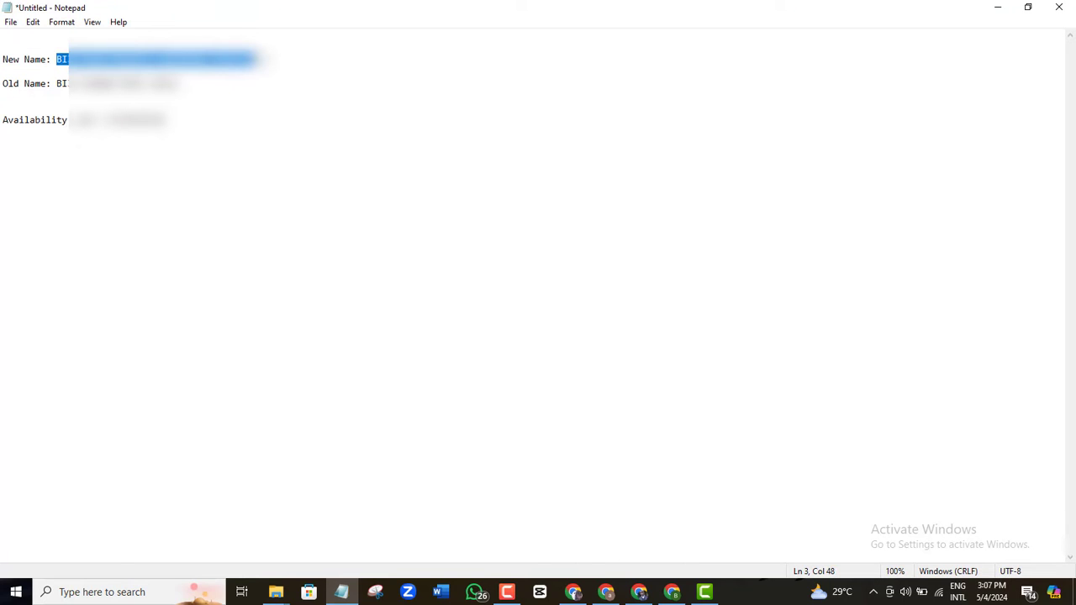
left_click(64, 84)
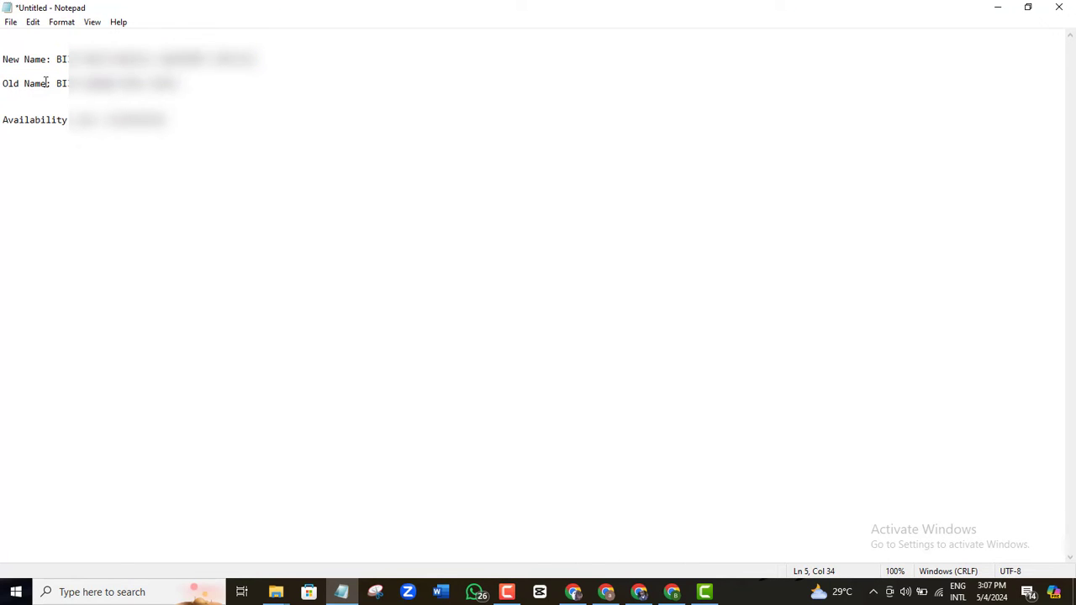
In the browser, start a new name reservation with classification BUSINESS NAME and specific type BUSINESS NAME - SOLE PROPRIETOR
left_click(672, 592)
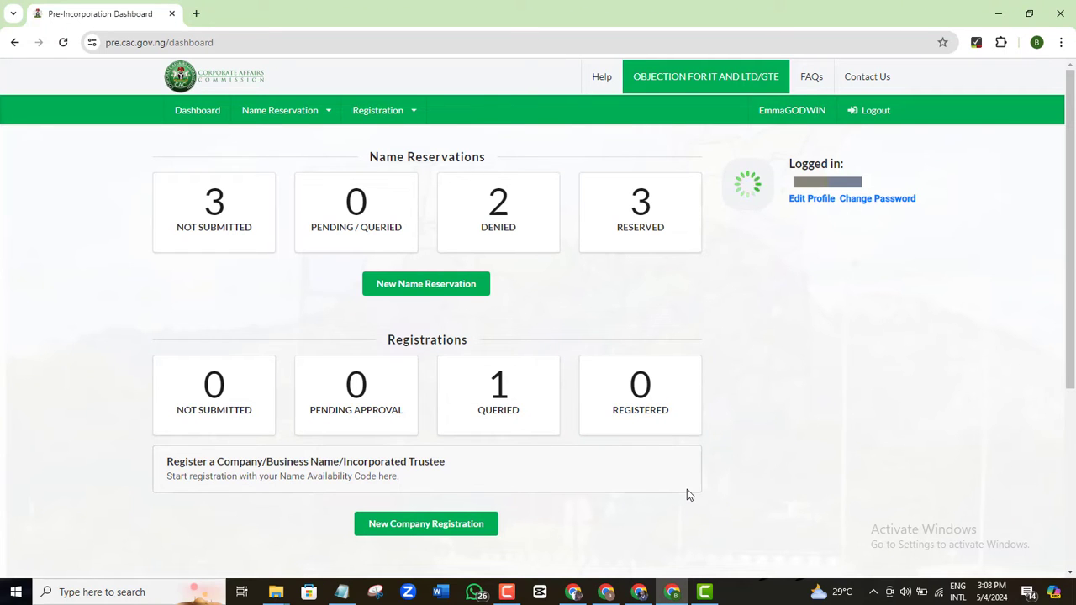
left_click(427, 284)
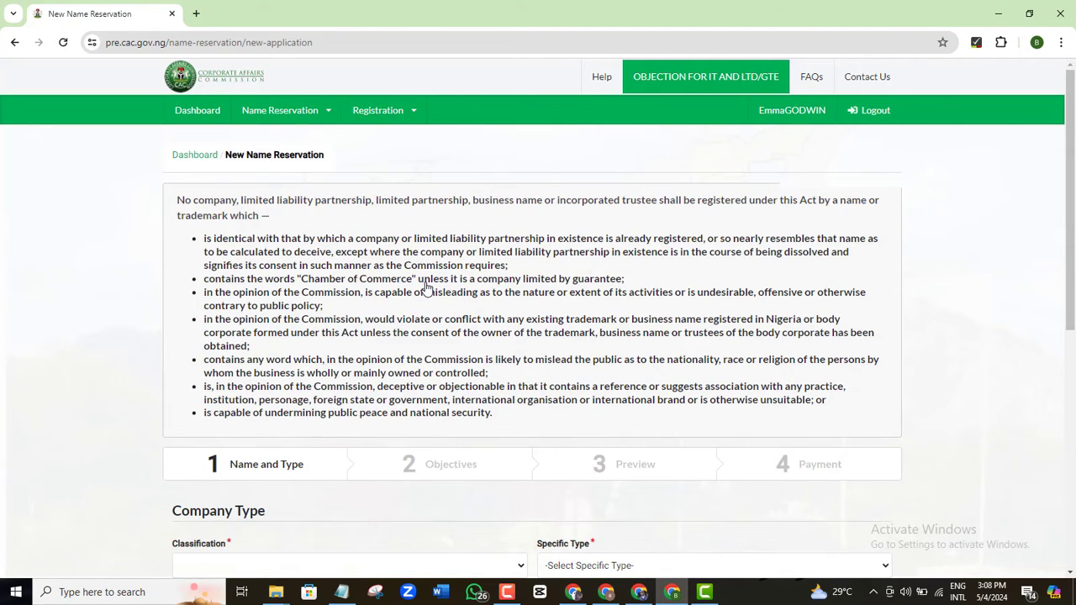
left_click_drag(1066, 227, 1075, 244)
scroll(593, 212, "down", 3)
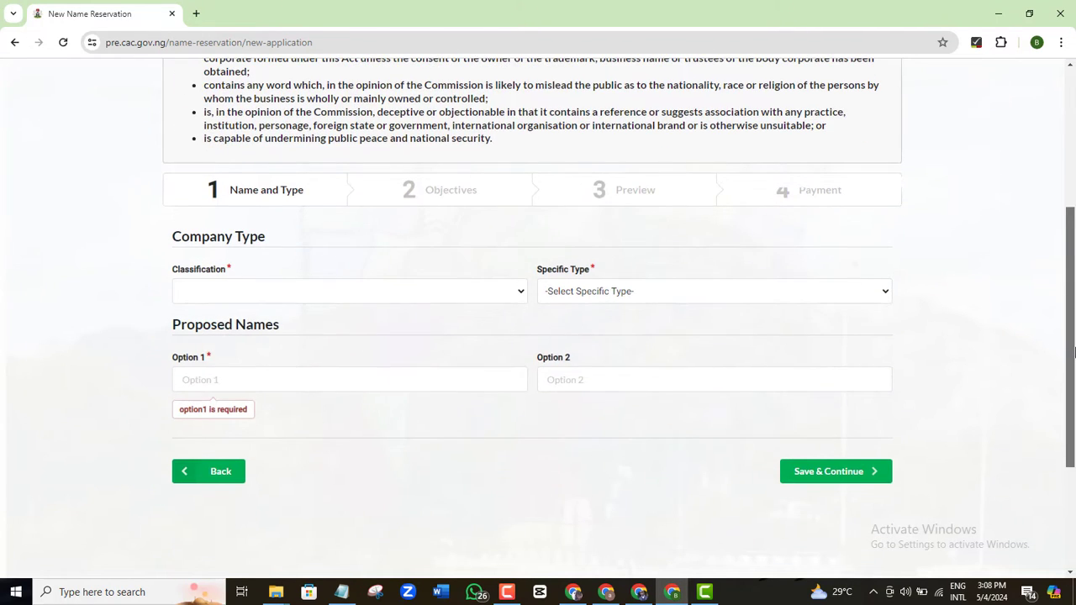
left_click(511, 293)
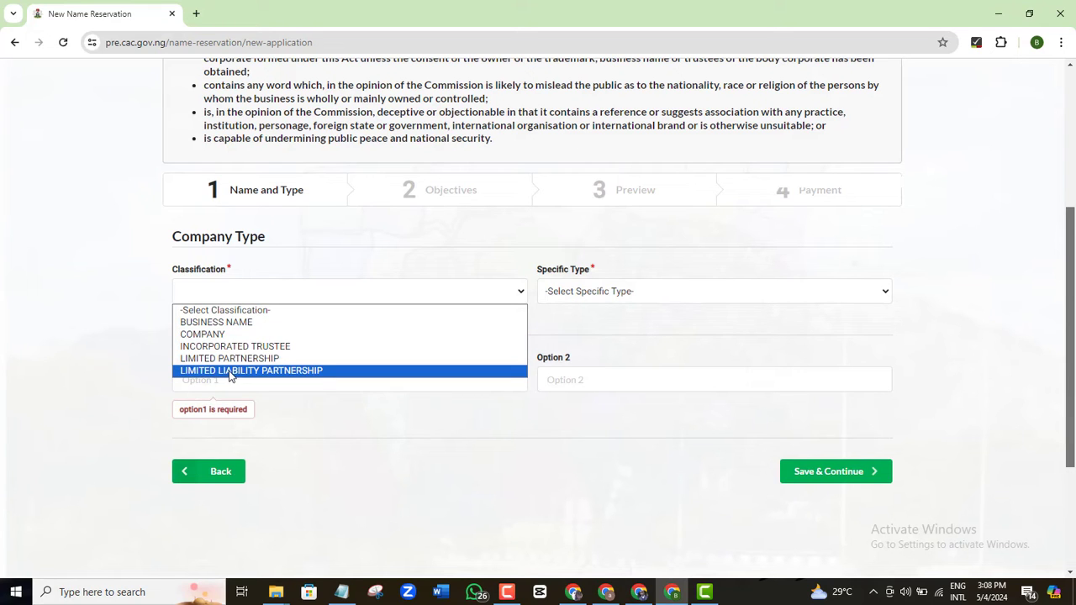
left_click(221, 323)
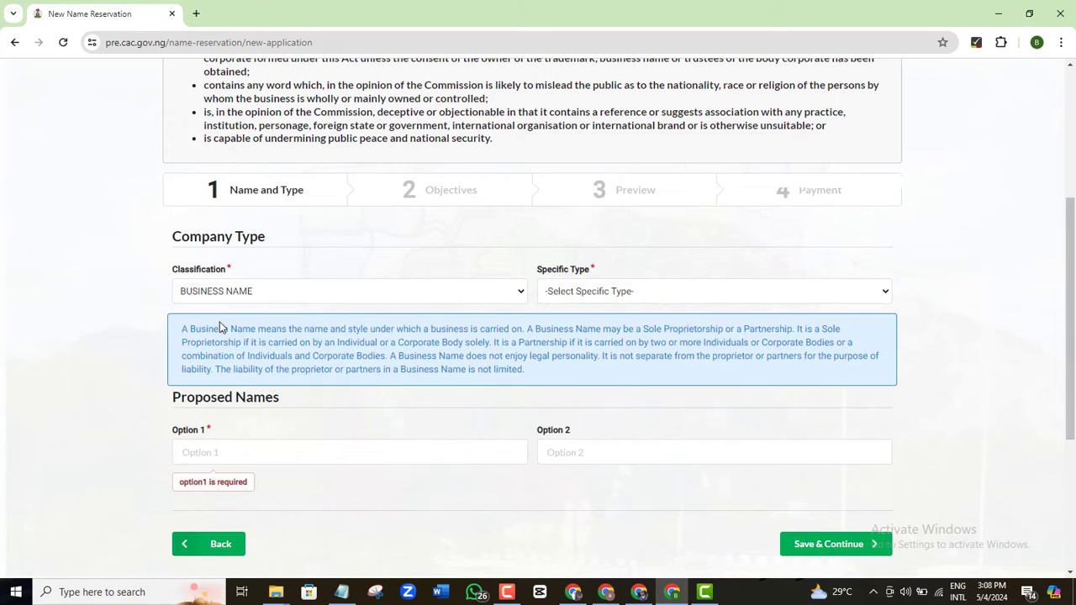
left_click(878, 291)
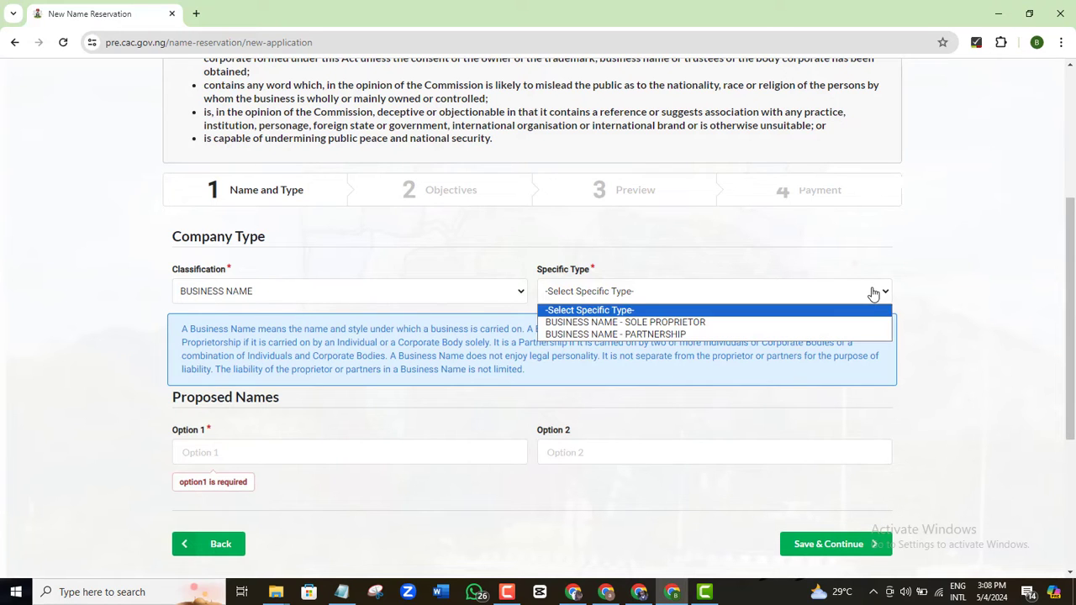
left_click(724, 323)
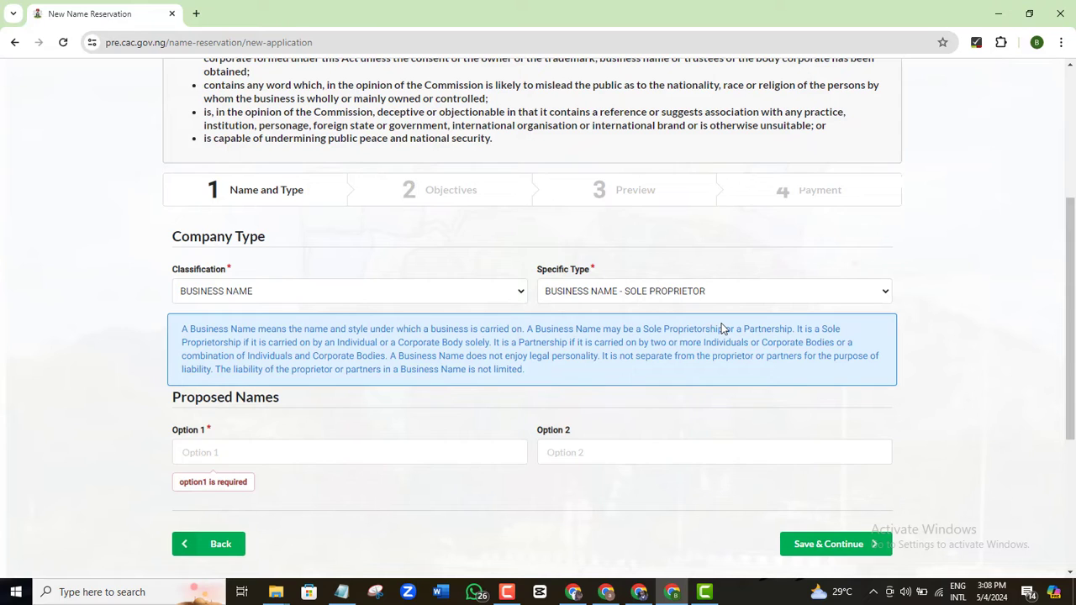
Copy the new business name from Notepad into the Option 1 proposed name, then save and continue to Objectives
left_click(276, 446)
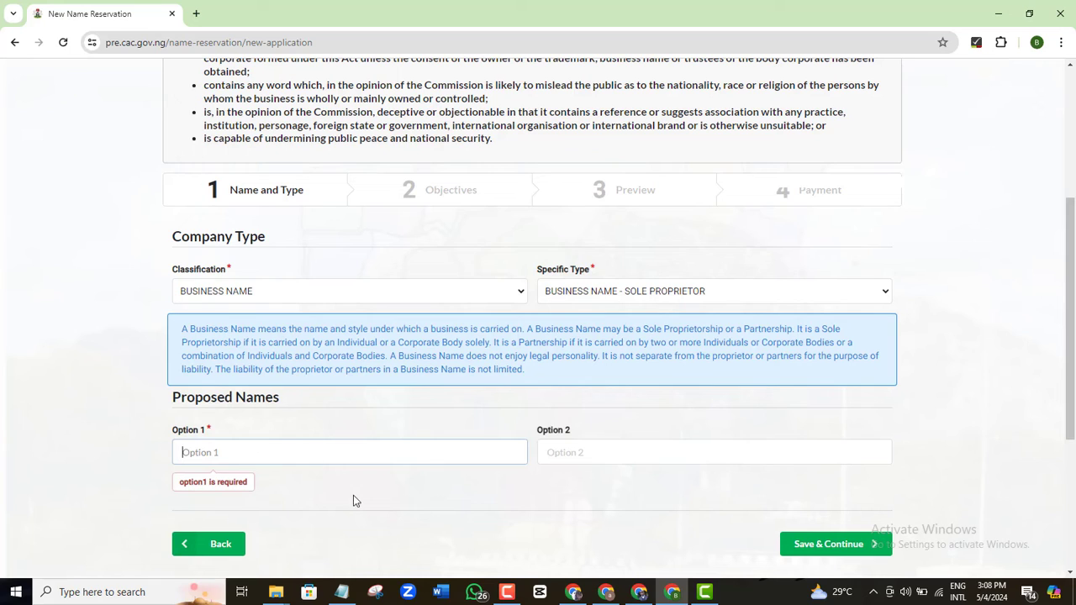
left_click(342, 592)
left_click_drag(56, 59, 257, 60)
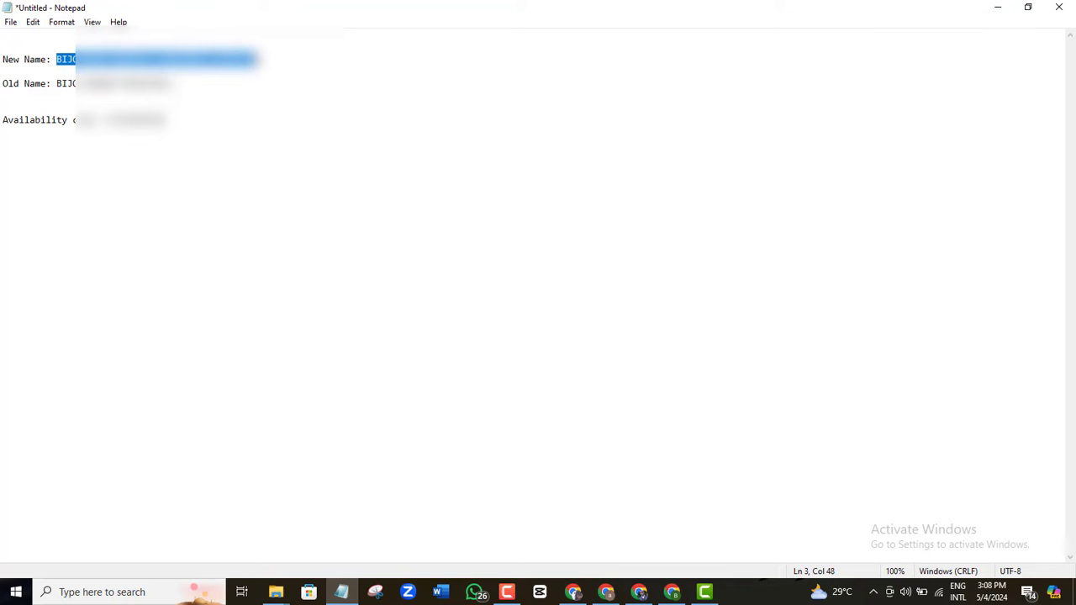
right_click(223, 58)
left_click(260, 102)
key("alt+Tab")
key("ctrl+v")
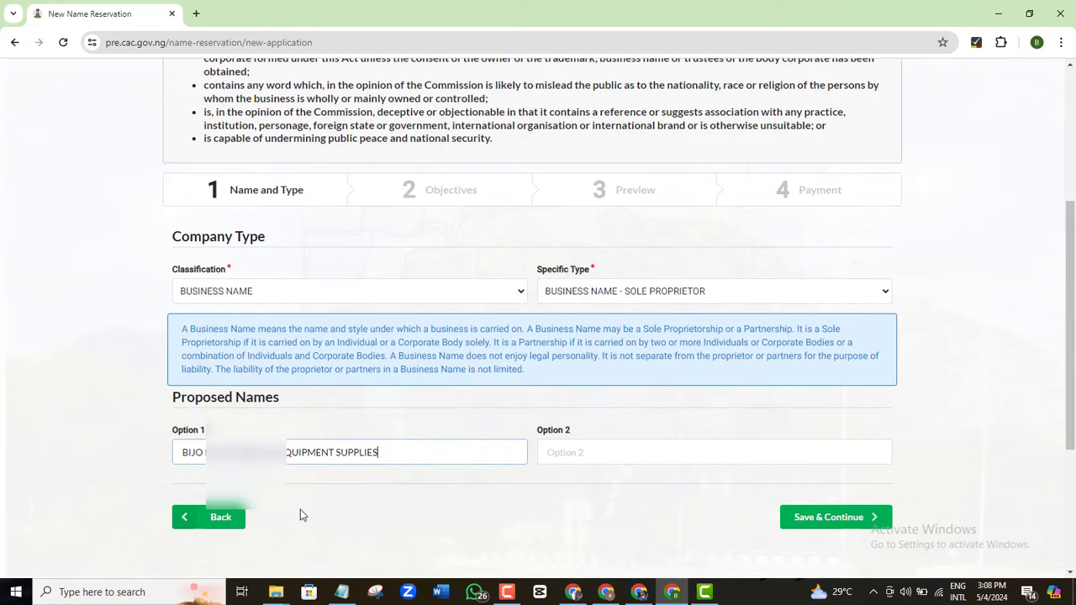
left_click(841, 523)
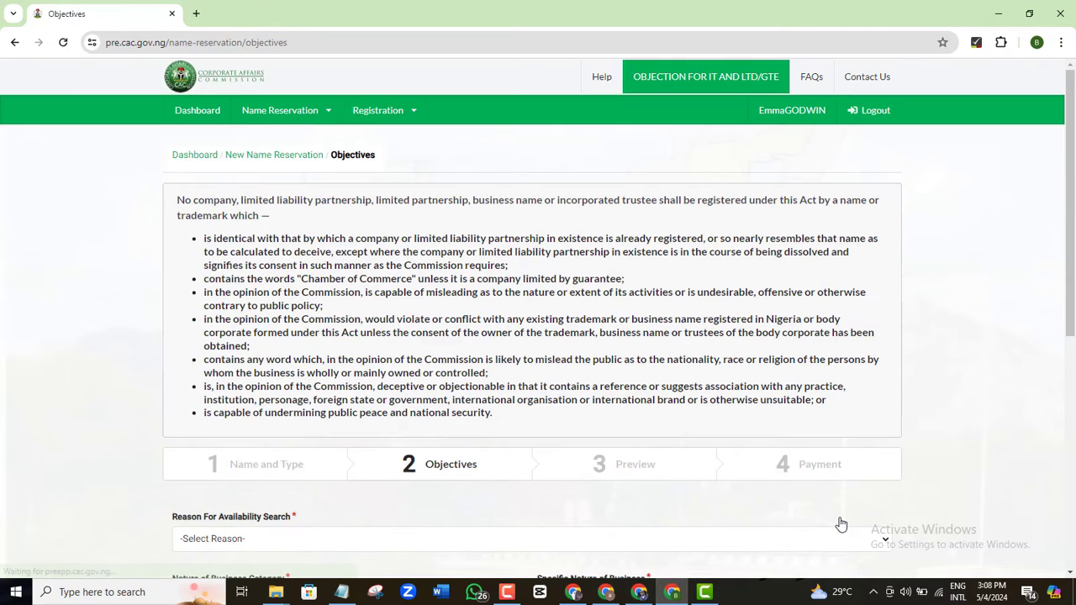
Set the reason for the availability search to NAME SUBSTITUTION
scroll(1074, 223, "down", 1)
scroll(1074, 223, "down", 3)
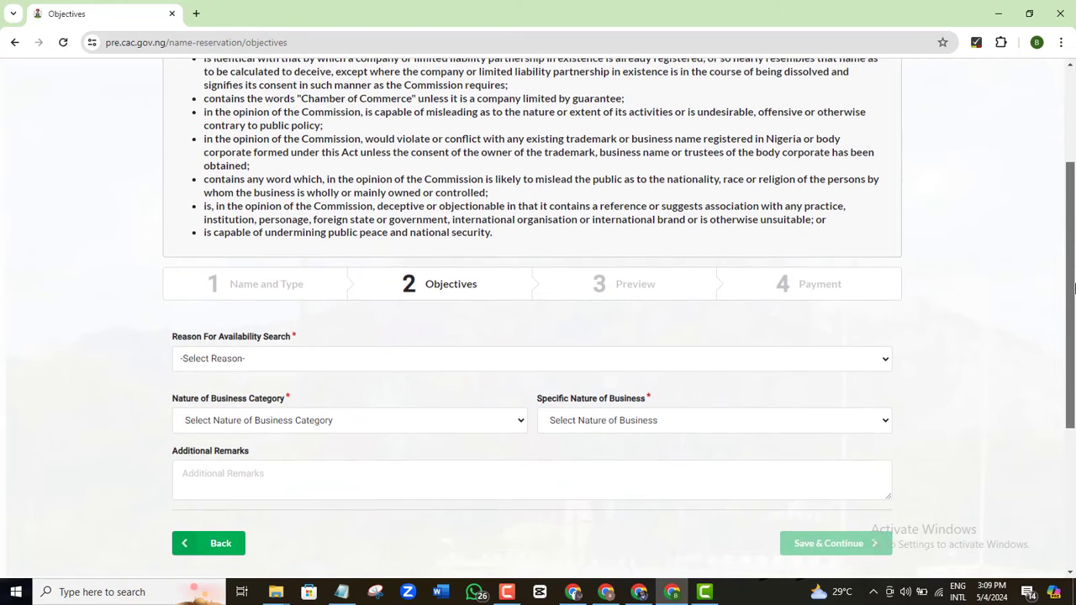
left_click(274, 253)
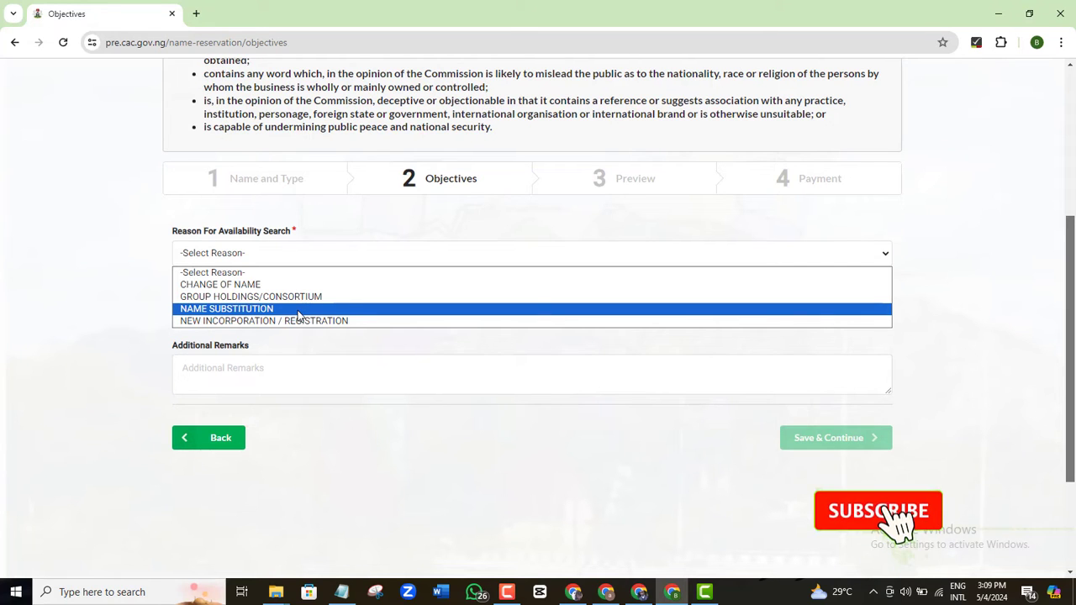
left_click(299, 309)
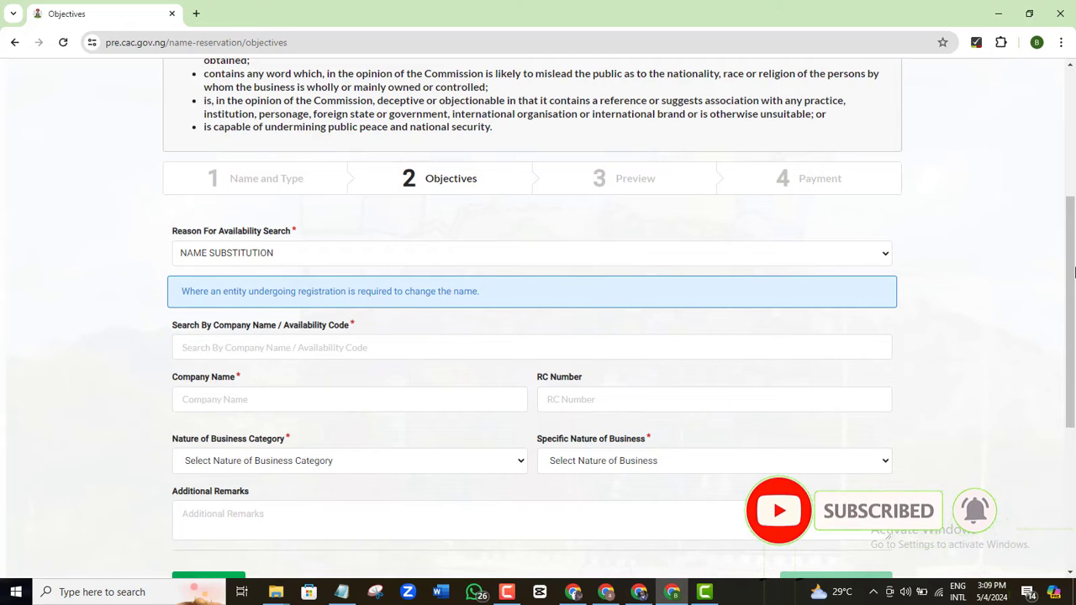
Look up the old company using the availability code copied from Notepad, and select the matching company name
scroll(441, 255, "down", 1)
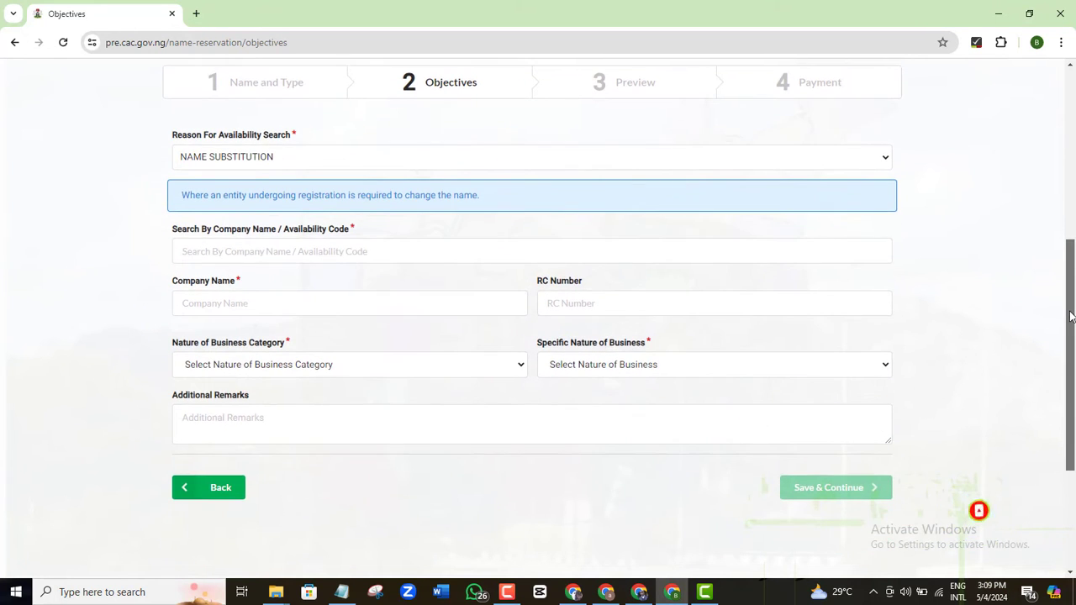
left_click(274, 250)
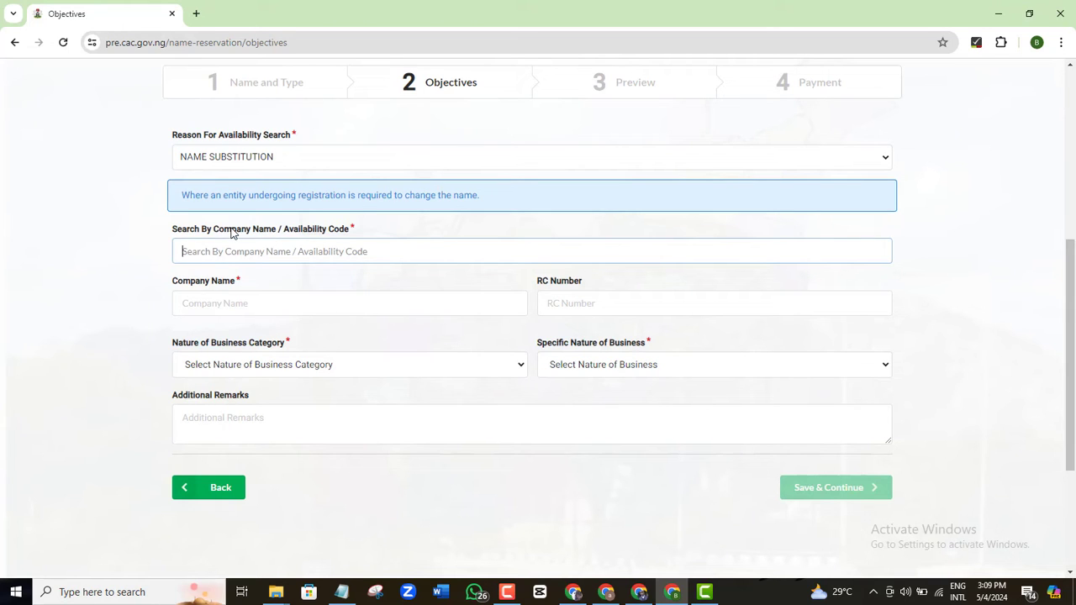
left_click_drag(216, 233, 284, 232)
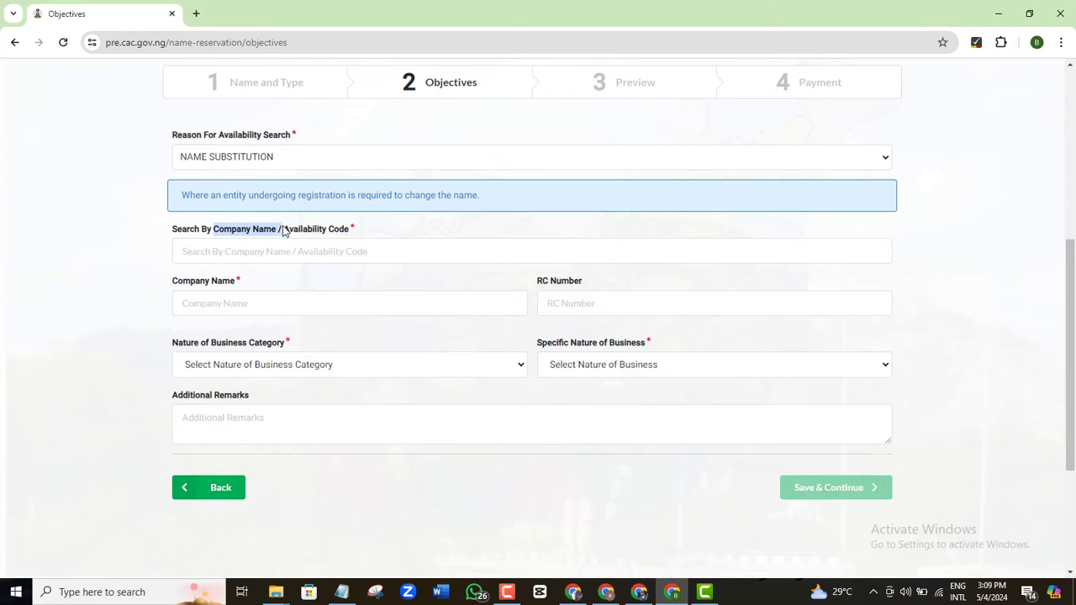
key("alt+Tab")
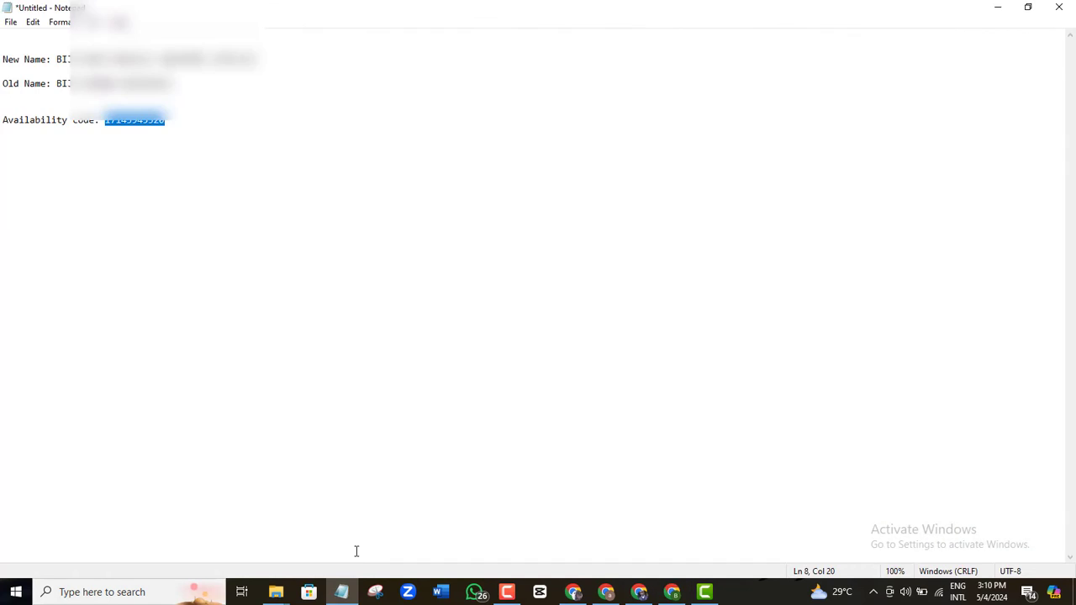
key("ctrl+c")
key("alt+Tab")
key("ctrl+v")
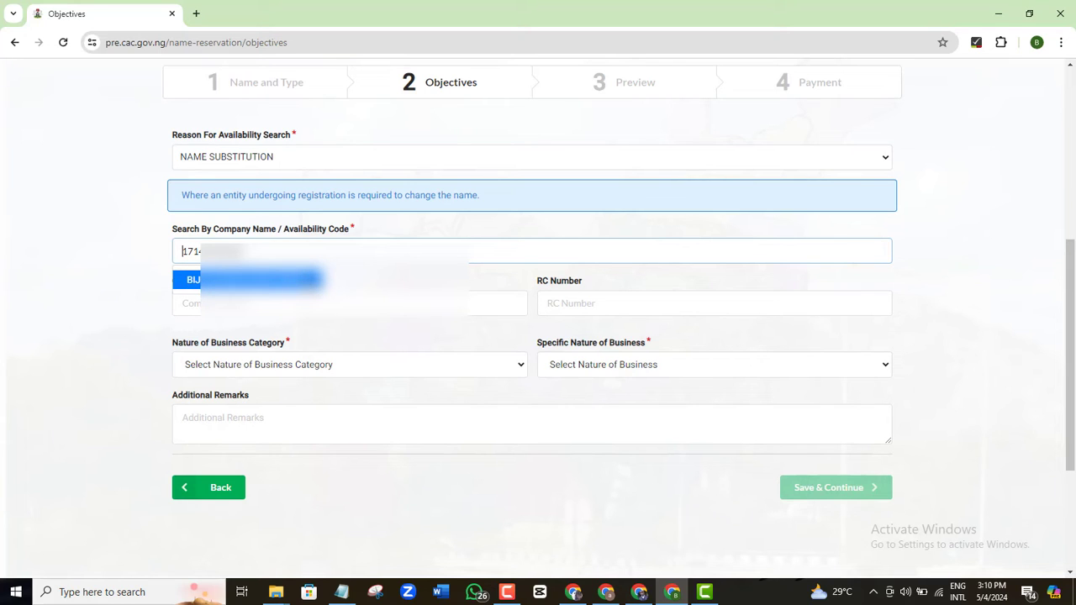
left_click(311, 280)
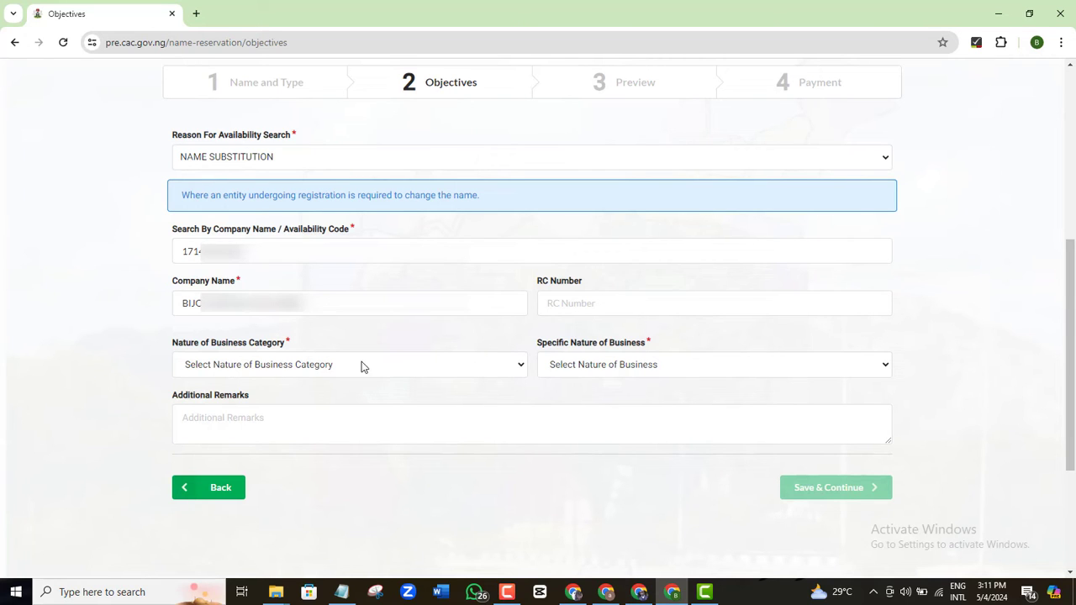
Choose HUMAN HEALTH AND SOCIAL WORK ACTIVITIES and SALES AND SUPPLY OF HOSPITAL OPTICAL AND LABORATORY EQUIPMENT as the nature of business, then save and continue
left_click(499, 370)
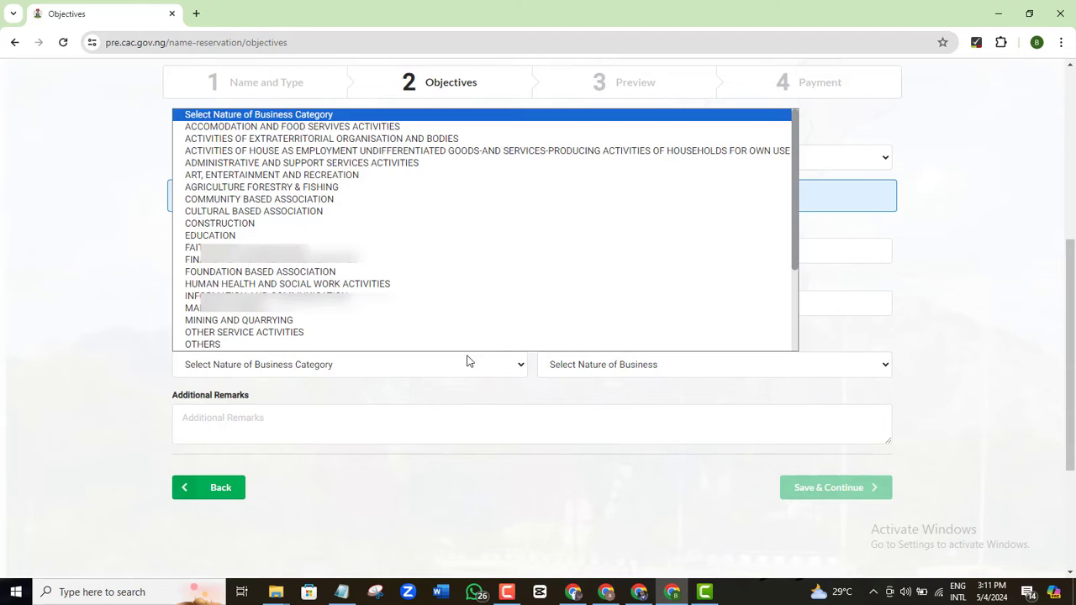
left_click(352, 334)
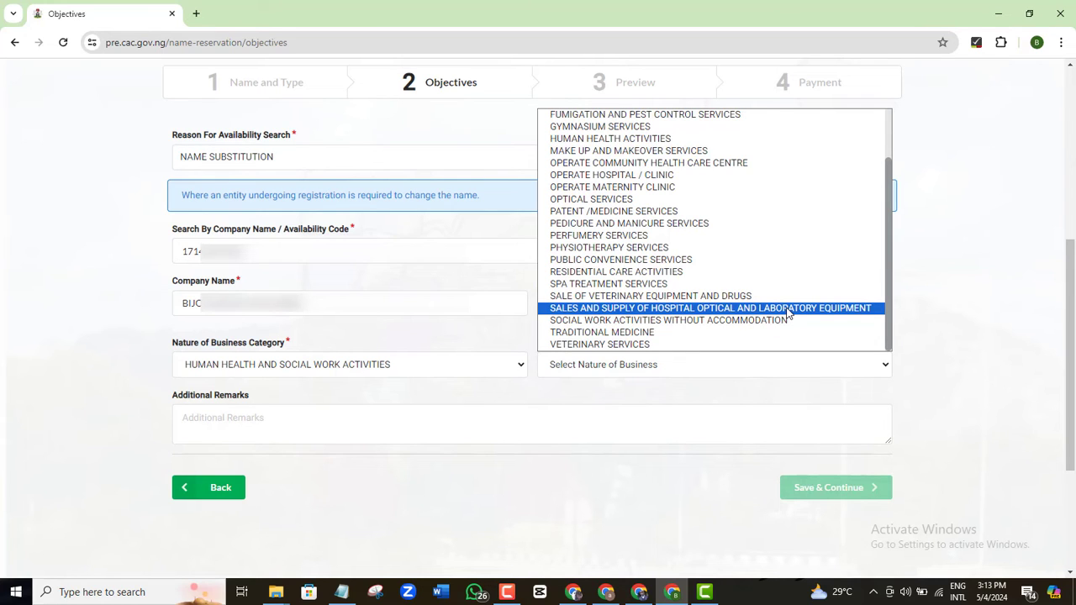
left_click(788, 308)
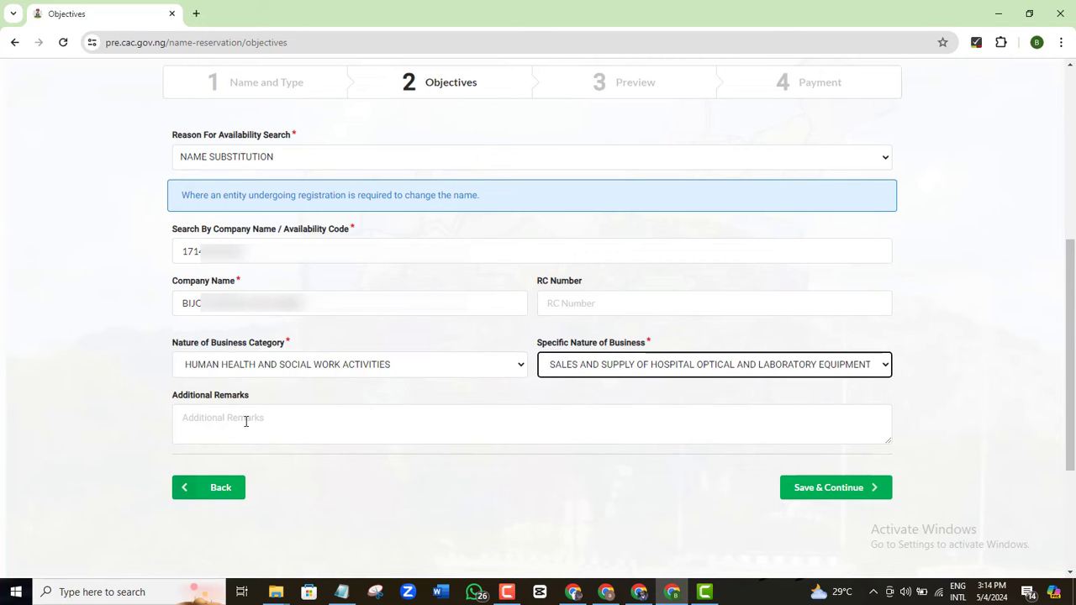
left_click(816, 489)
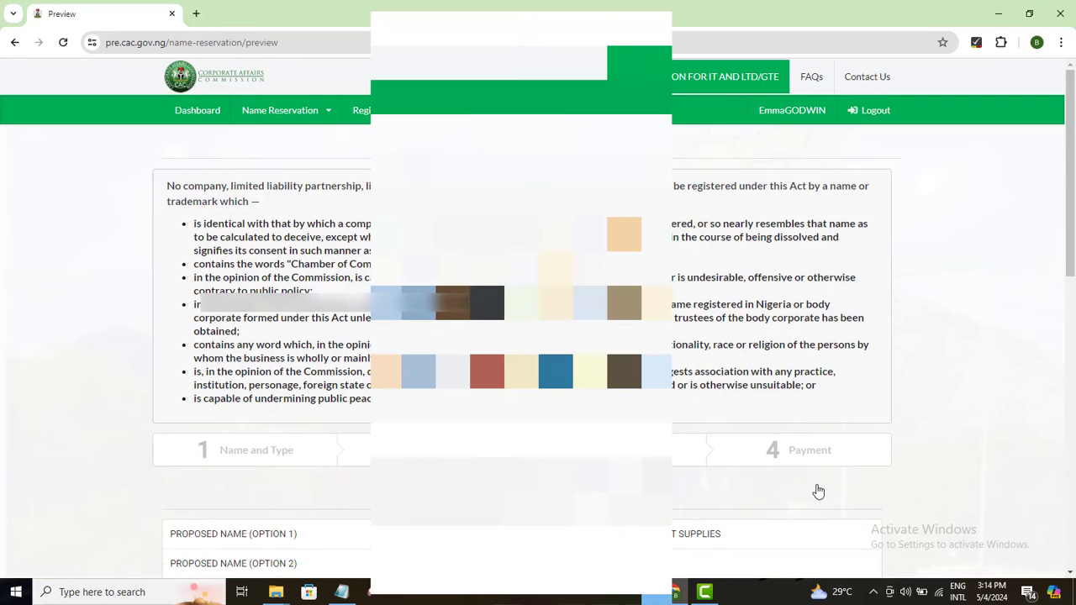
Review the name reservation's preview through to the presenter details, then save and continue to payment
left_click_drag(1071, 246, 1071, 332)
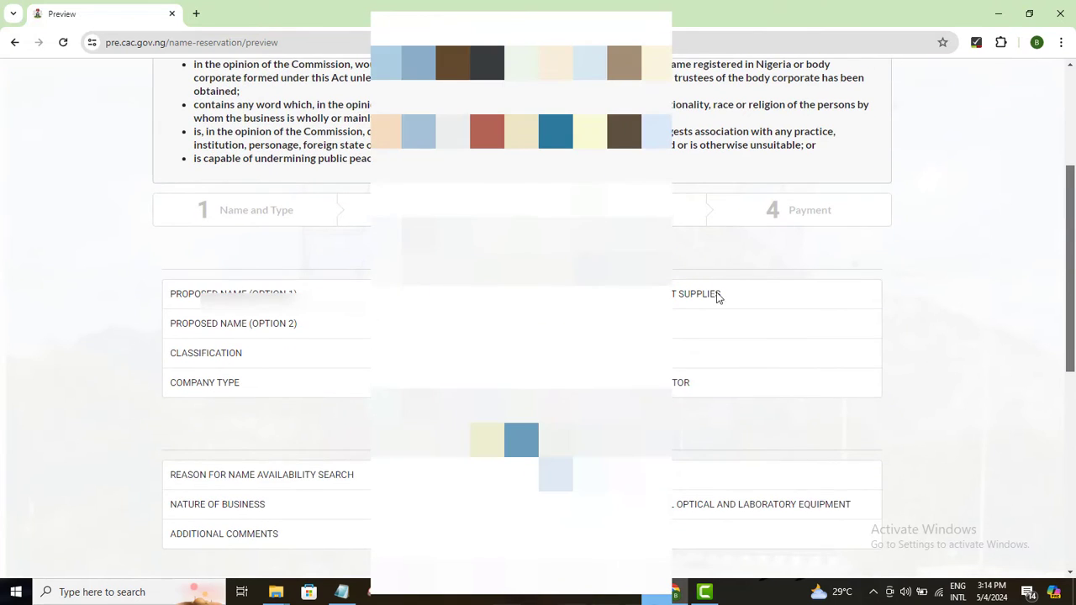
left_click_drag(1073, 251, 1056, 410)
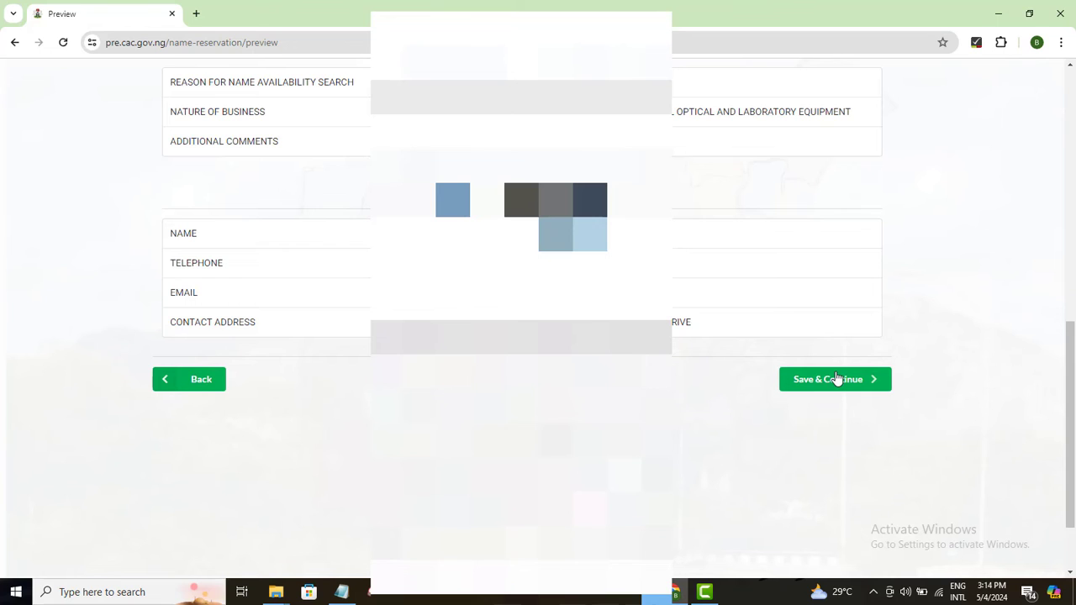
left_click(836, 378)
Pay the name reservation fee through Remita and download the payment receipt
left_click_drag(1072, 276, 1045, 439)
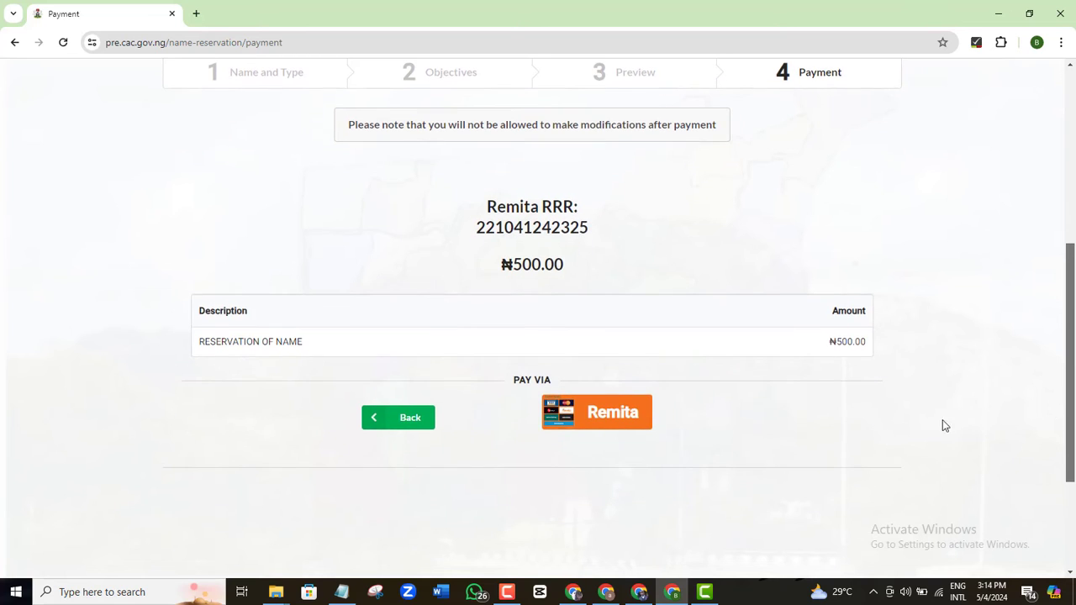
left_click(597, 412)
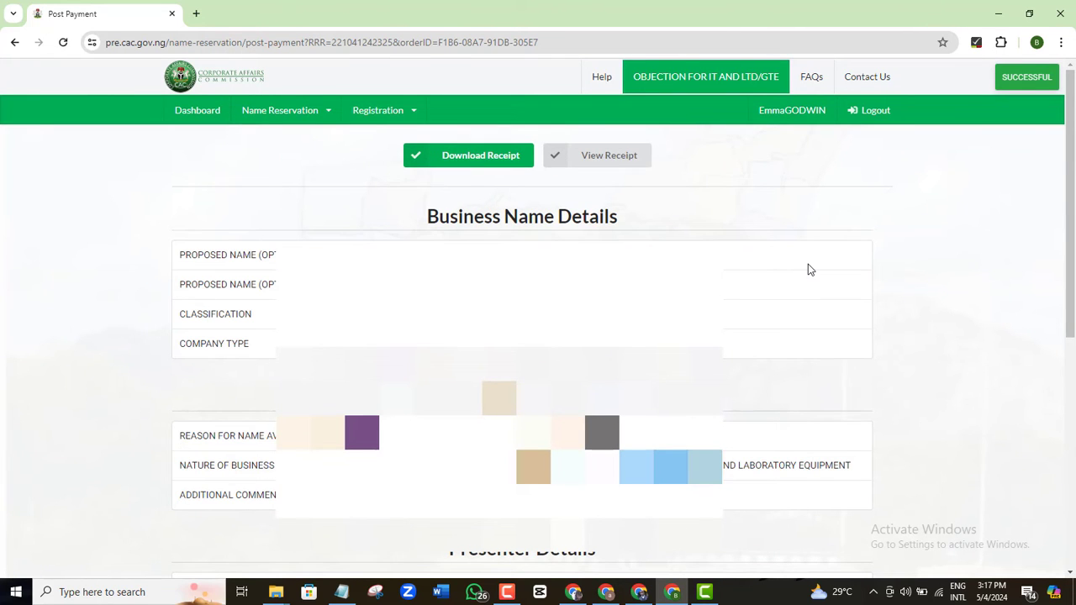
left_click(447, 167)
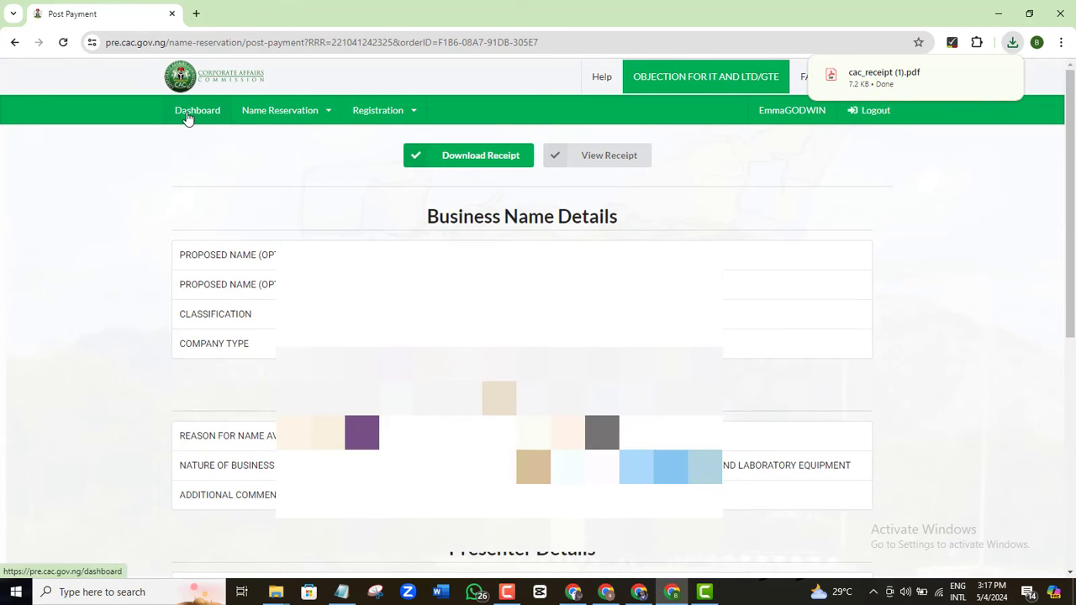
Return to the dashboard and open the list of queried registrations
left_click(187, 111)
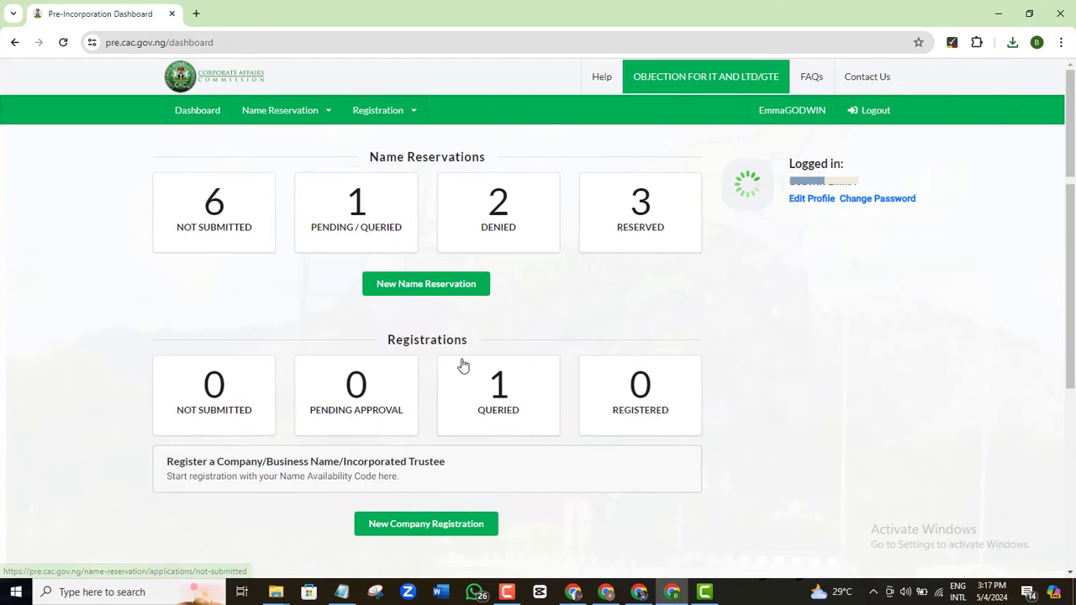
left_click(504, 421)
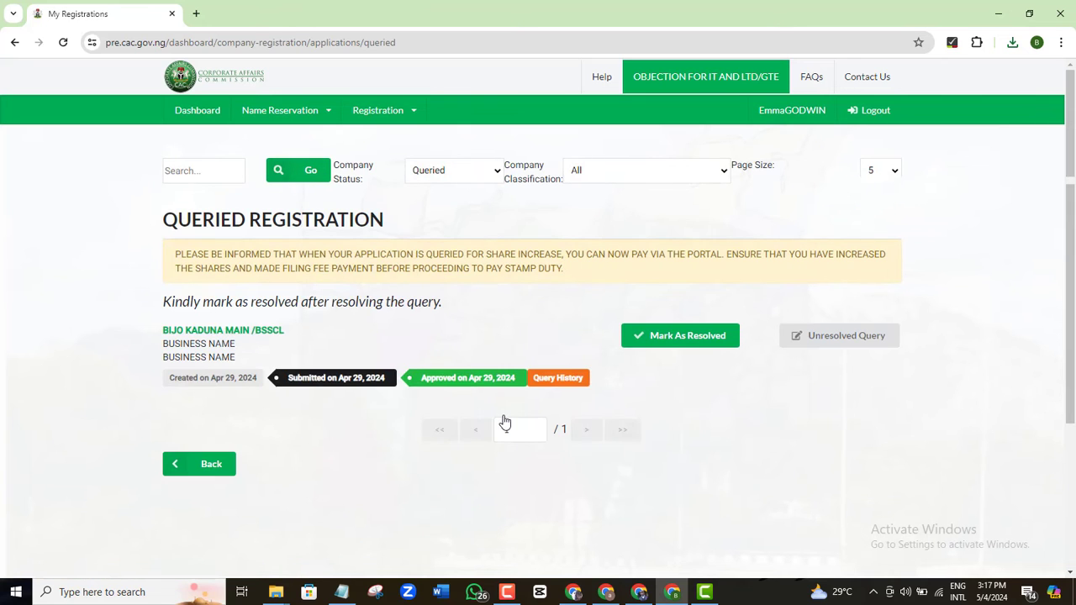